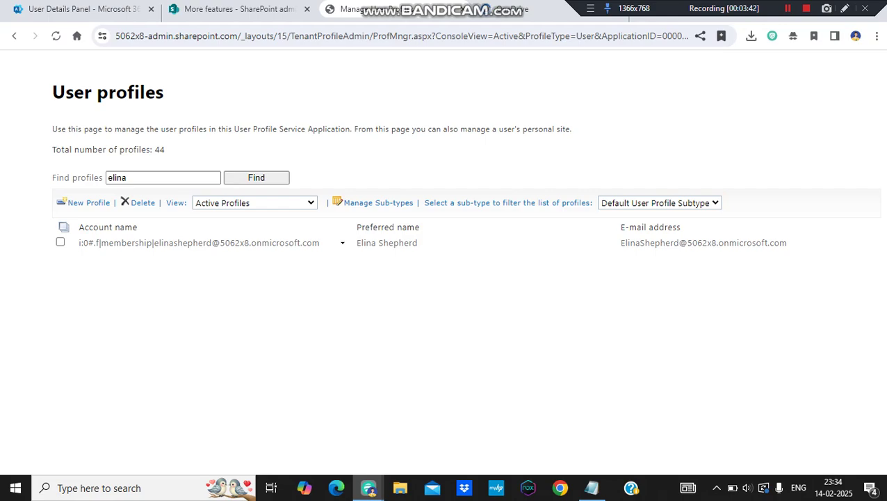
- Open Manage site collection owners for the found user profile and return to its dialog tab
{"action": "left_click", "coordinate": [342, 242]}
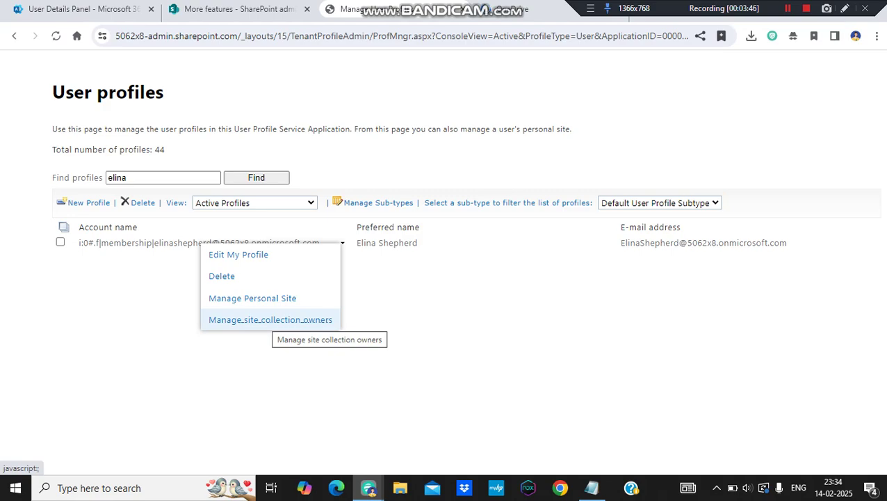
{"action": "left_click", "coordinate": [279, 320]}
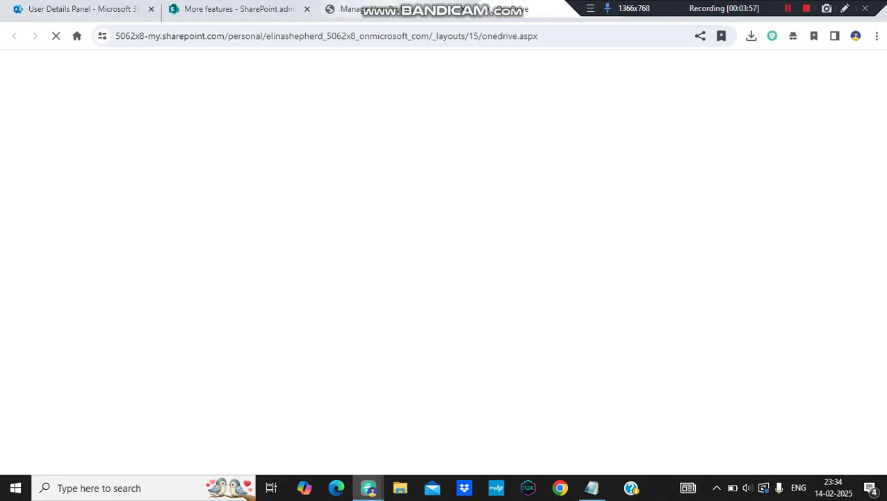
{"action": "left_click", "coordinate": [391, 9]}
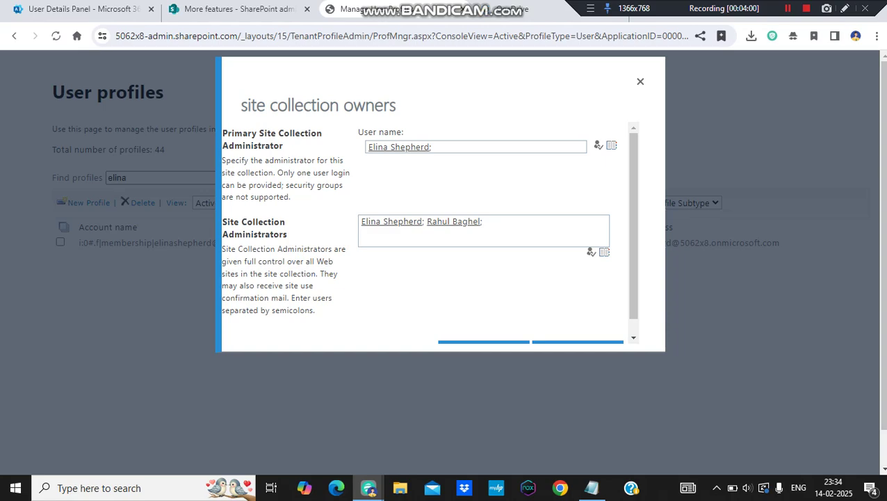
- Add the user's own account name to Site Collection Administrators and resolve it with Check Names
{"action": "left_click", "coordinate": [237, 9]}
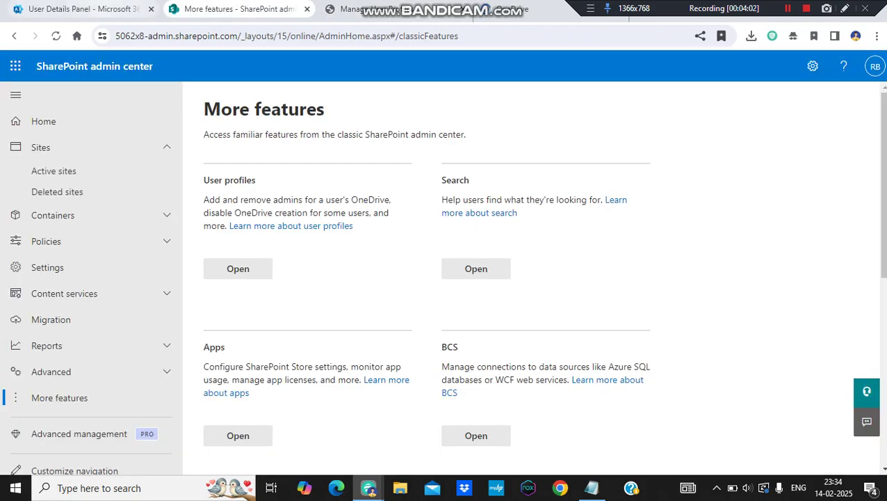
{"action": "left_click", "coordinate": [83, 9]}
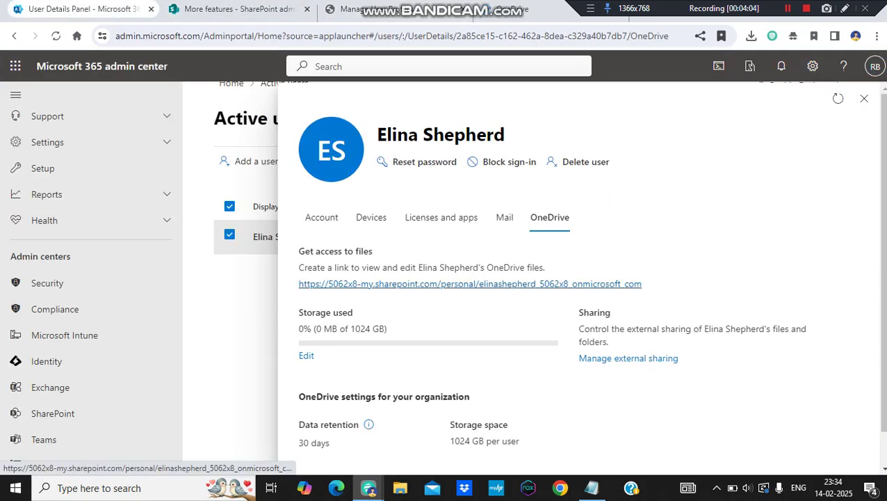
{"action": "key", "text": "ctrl+3"}
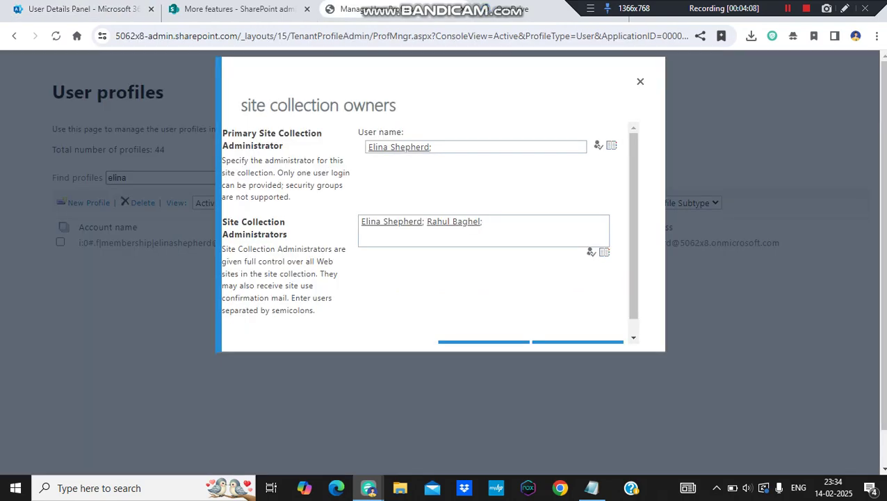
{"action": "left_click", "coordinate": [487, 223]}
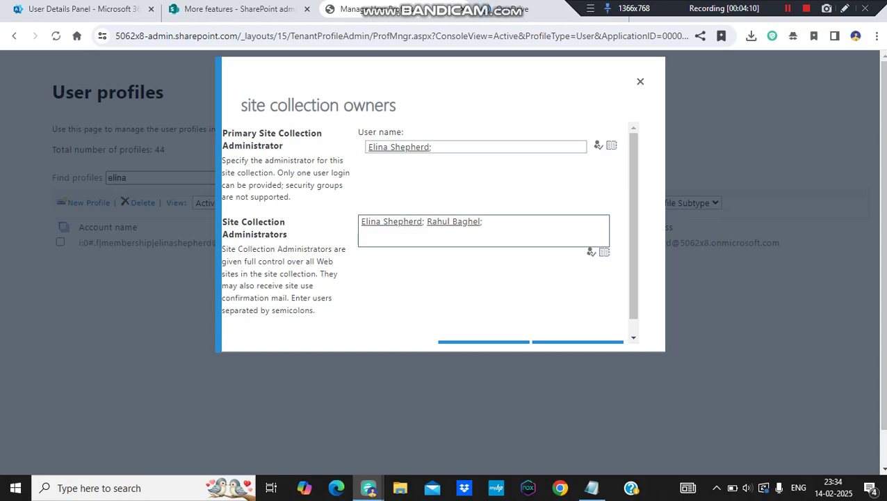
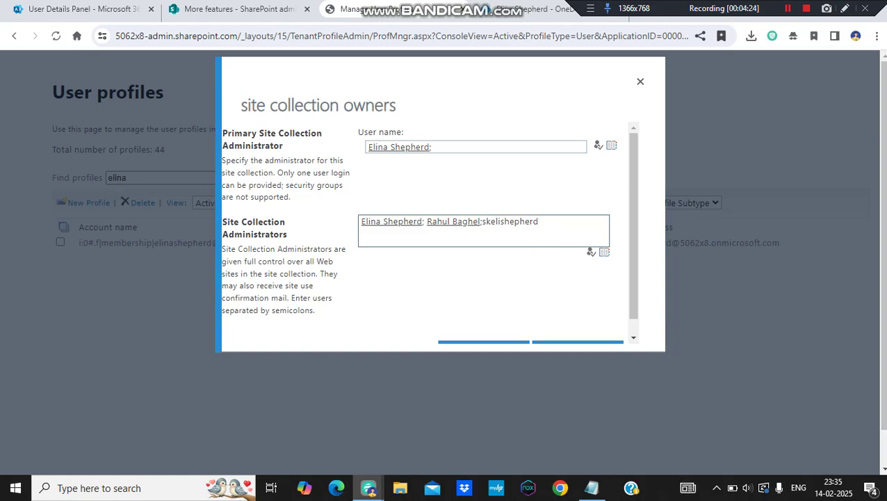
{"action": "left_click", "coordinate": [591, 251]}
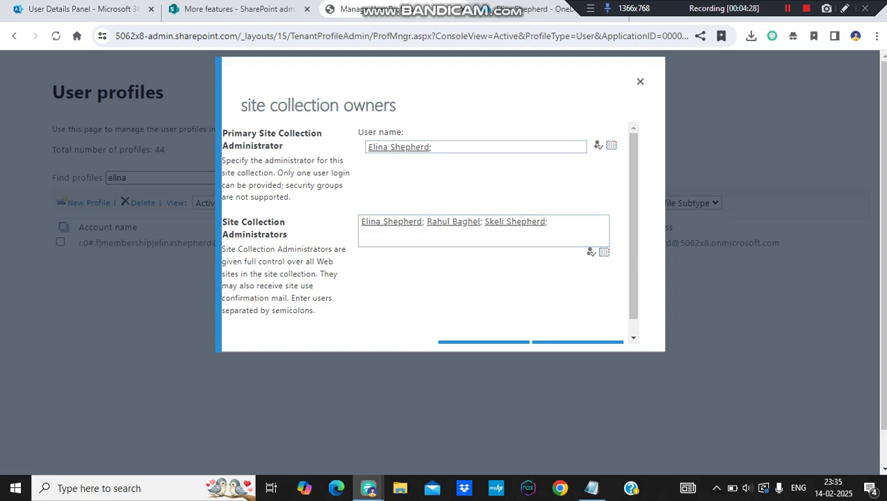
- Try a second administrator name, then delete the entry that found no directory match
{"action": "left_click", "coordinate": [555, 223]}
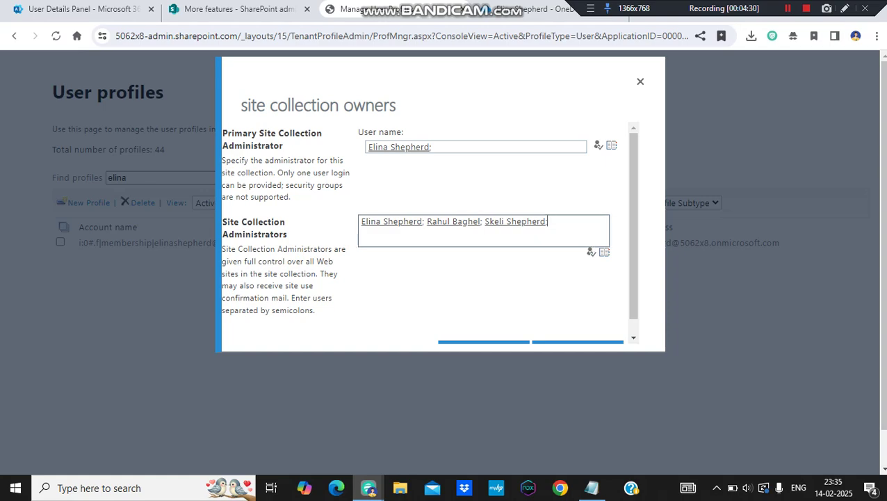
{"action": "type", "text": "huny"}
{"action": "key", "text": "ctrl+k"}
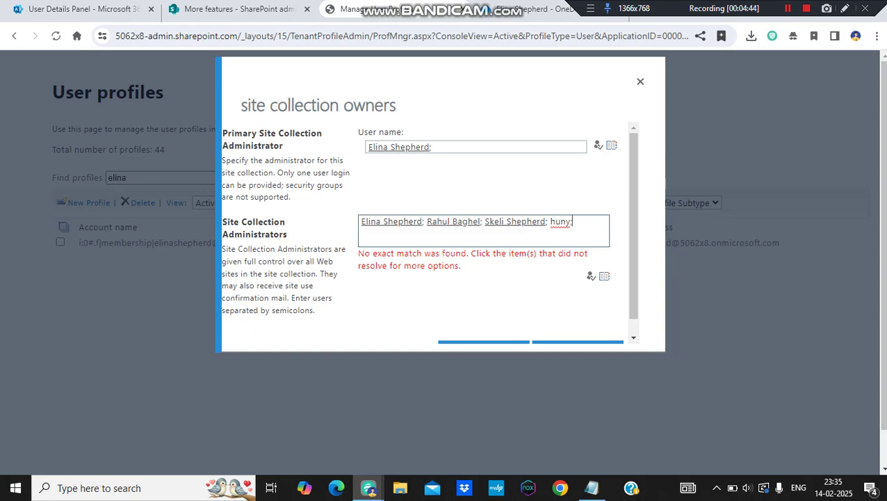
{"action": "key", "text": "BackSpace"}
- Close the user details panel, clear the Active users search, and scroll to the list's end
{"action": "left_click", "coordinate": [84, 9]}
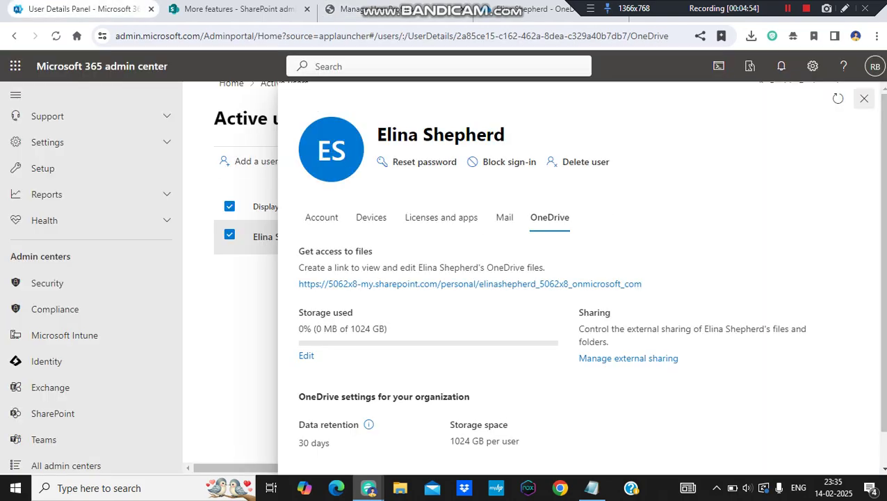
{"action": "left_click", "coordinate": [865, 98]}
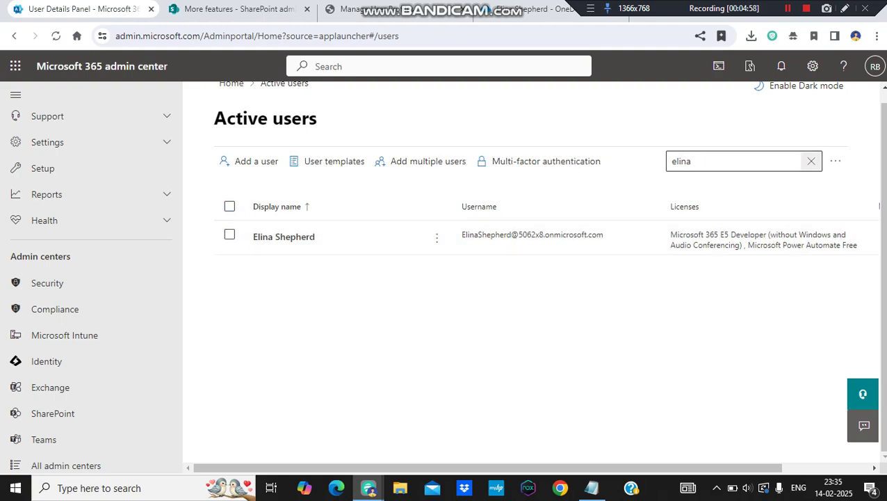
{"action": "key", "text": "Escape"}
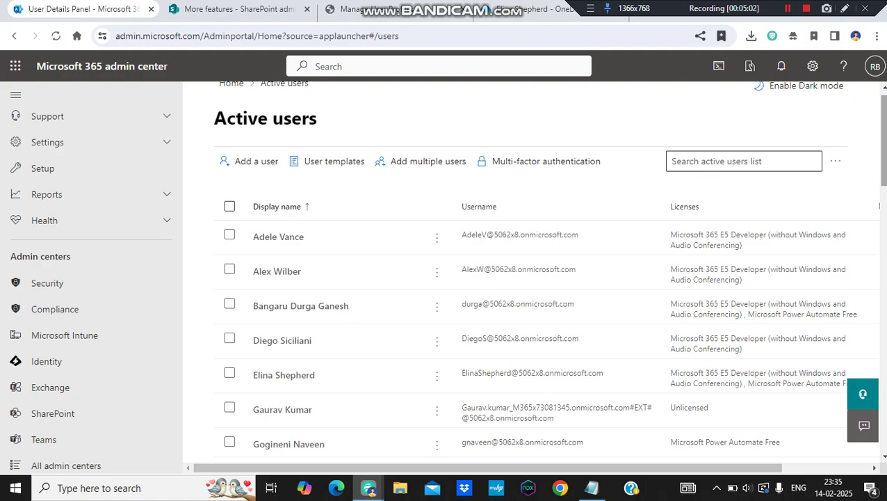
{"action": "scroll", "coordinate": [550, 288], "scroll_direction": "down", "scroll_amount": 2}
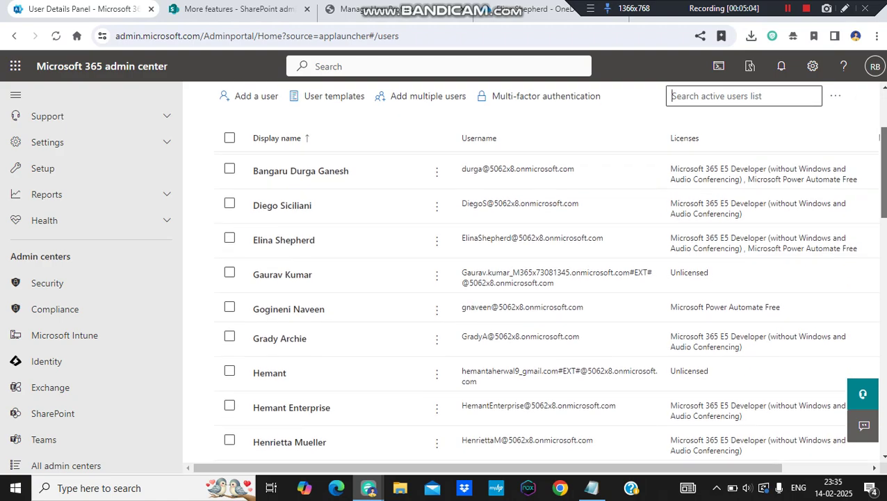
{"action": "left_click_drag", "start_coordinate": [884, 173], "coordinate": [884, 360]}
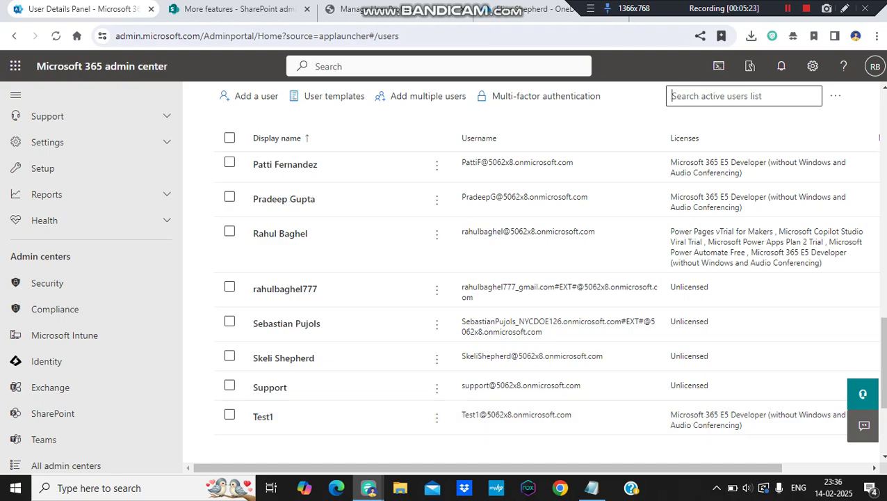
- Append test1 to the OneDrive's Site Collection Administrators and confirm with OK
{"action": "left_click", "coordinate": [376, 8]}
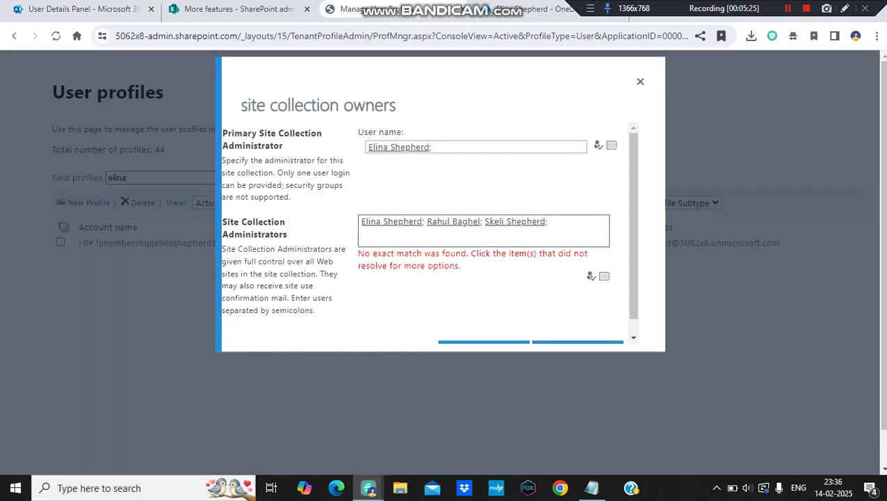
{"action": "type", "text": "test1;"}
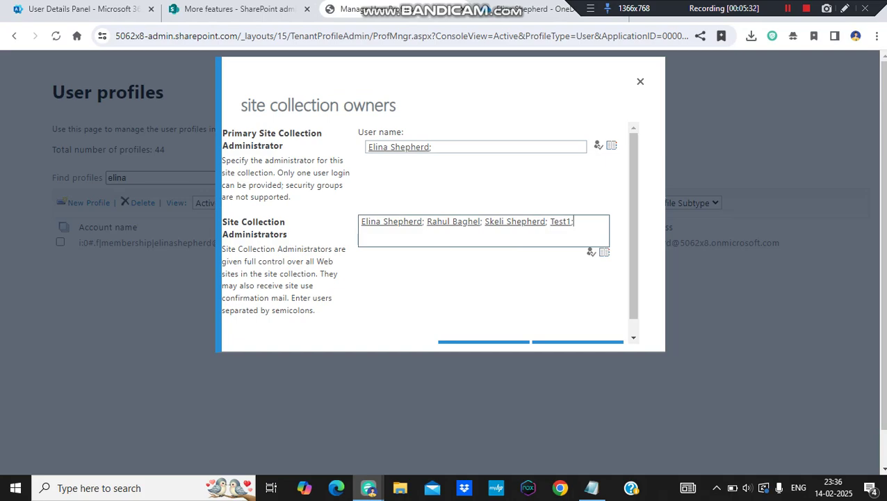
{"action": "left_click_drag", "start_coordinate": [634, 226], "coordinate": [633, 240]}
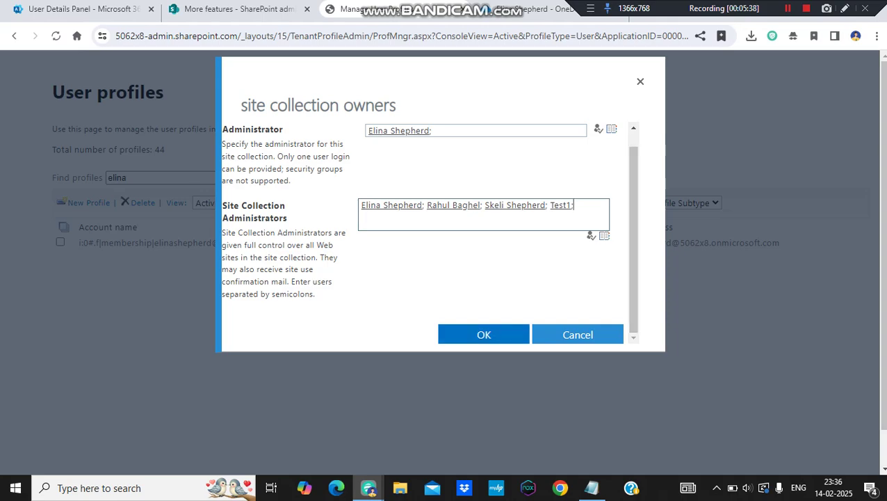
{"action": "left_click", "coordinate": [484, 335]}
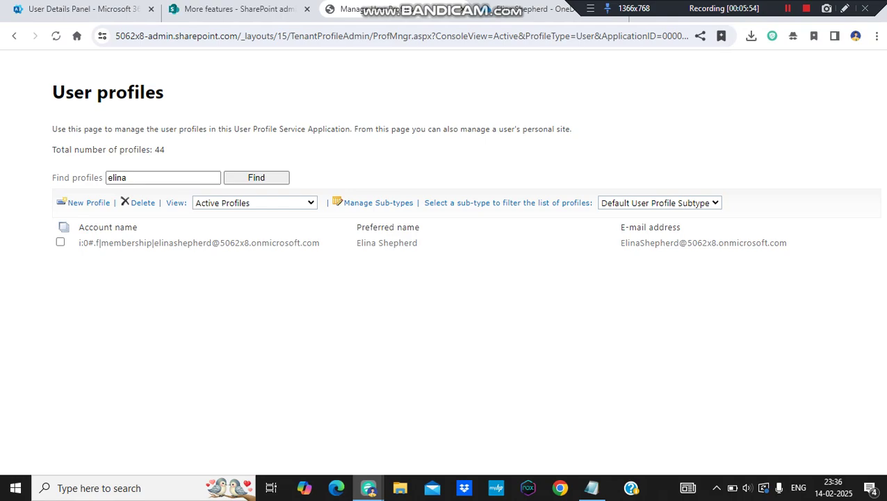
- Copy the full web address of the user's OneDrive page from the address bar
{"action": "key", "text": "ctrl+Tab"}
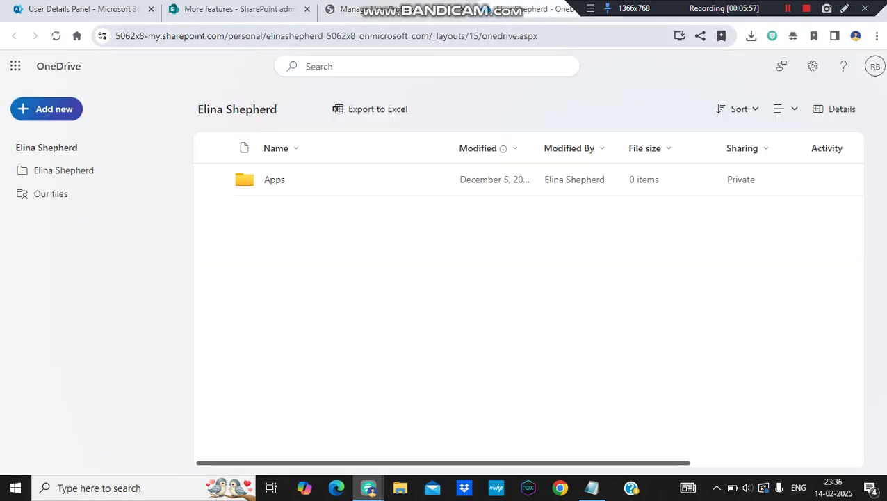
{"action": "left_click_drag", "start_coordinate": [429, 35], "coordinate": [296, 35]}
{"action": "key", "text": "ctrl+a"}
{"action": "key", "text": "ctrl+c"}
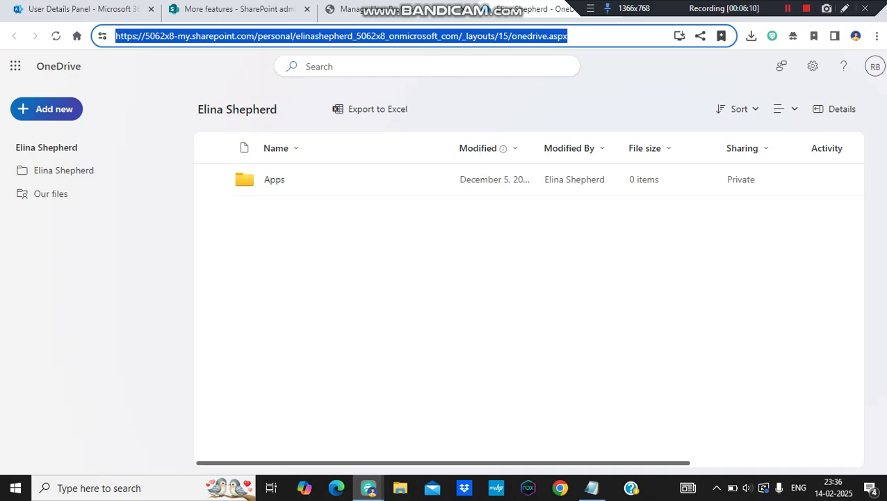
{"action": "left_click", "coordinate": [877, 36]}
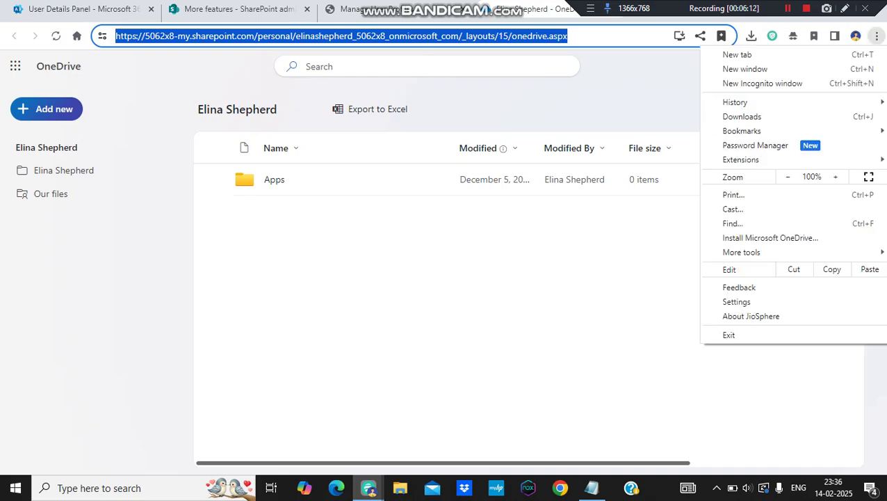
- Load the copied OneDrive address in a new incognito window
{"action": "left_click", "coordinate": [763, 83]}
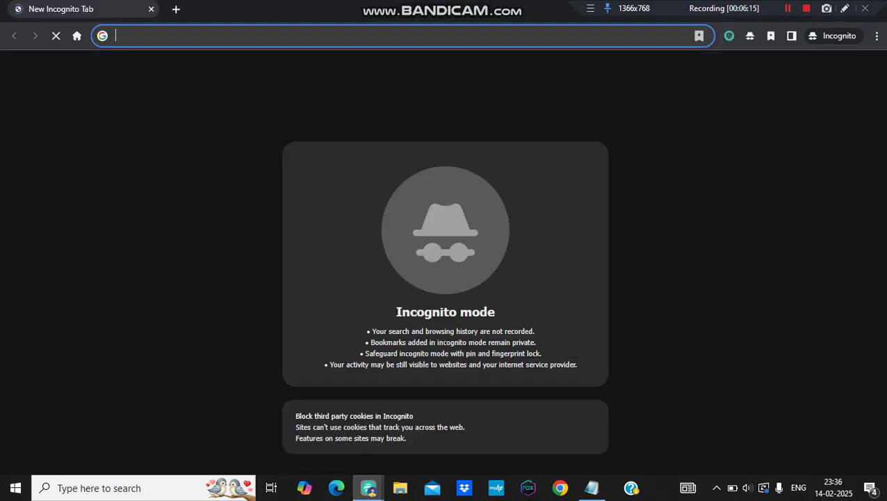
{"action": "key", "text": "ctrl+v"}
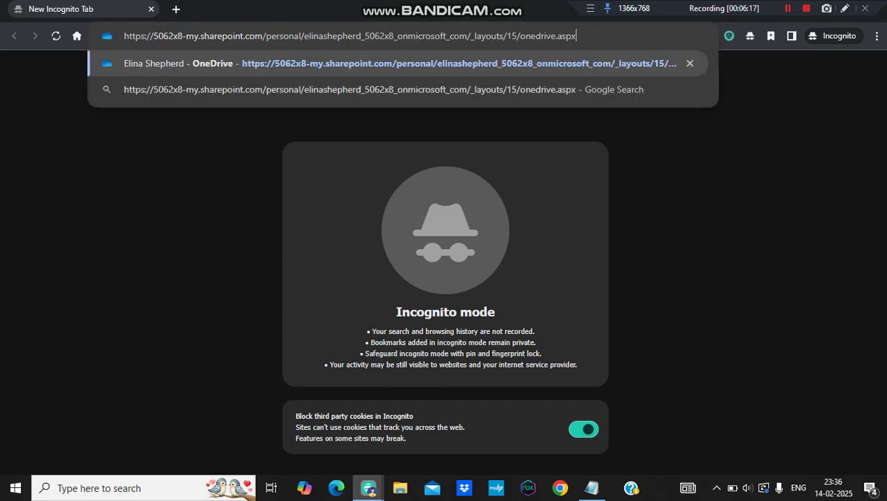
{"action": "key", "text": "Return"}
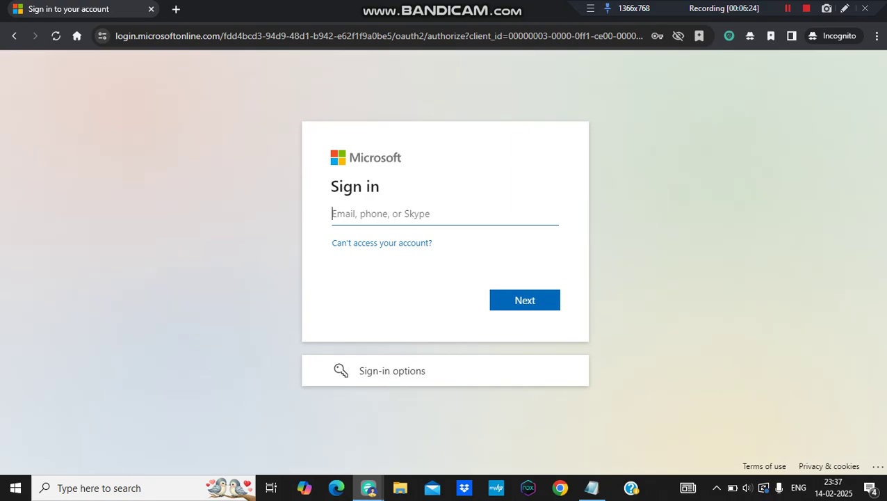
- Sign in with the test user's e-mail and password; the password is rejected as incorrect
{"action": "type", "text": "t"}
{"action": "key", "text": "BackSpace"}
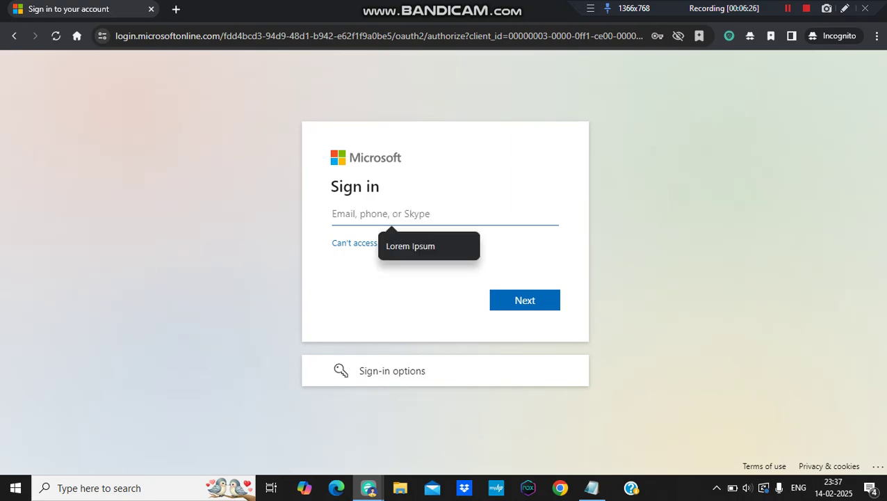
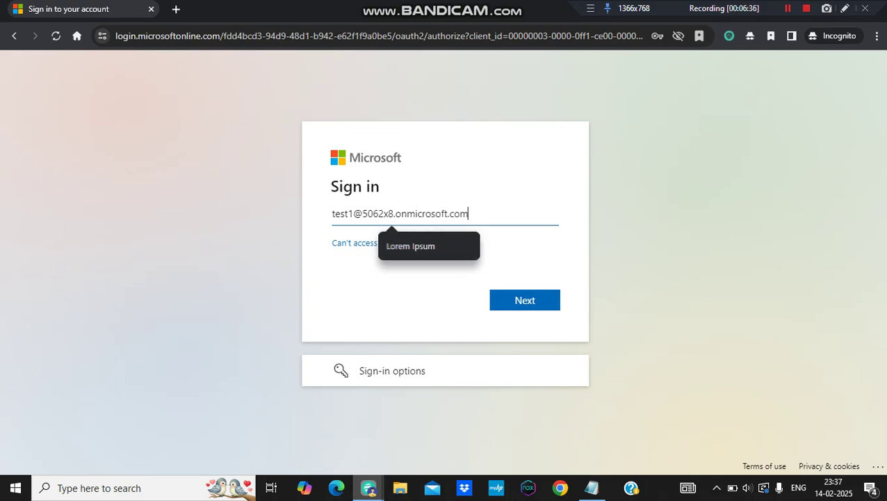
{"action": "key", "text": "Return"}
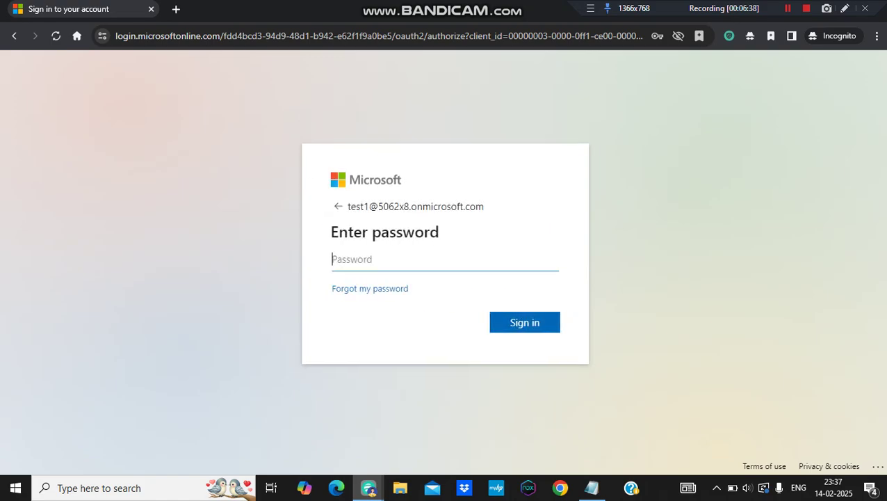
{"action": "type", "text": "•••••••••••••"}
{"action": "key", "text": "Return"}
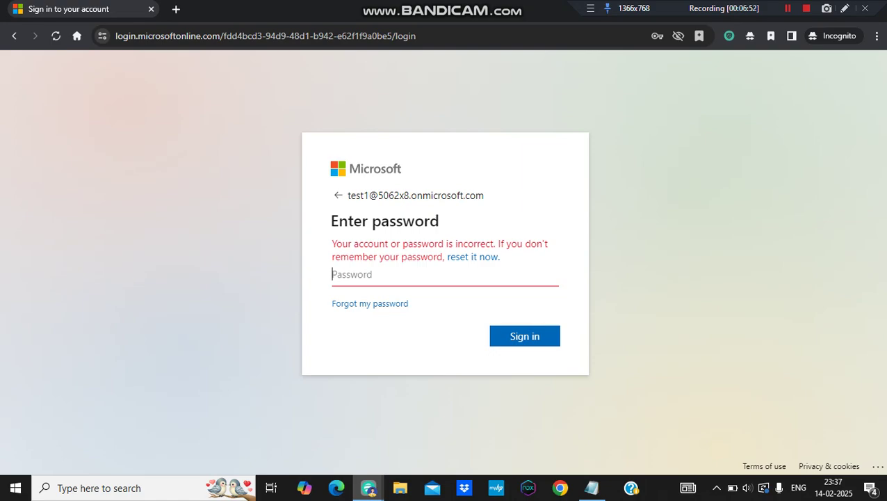
- Enter the test admin account's password and answer No to staying signed in
{"action": "key", "text": "shift+F12"}
{"action": "key", "text": "shift+F12"}
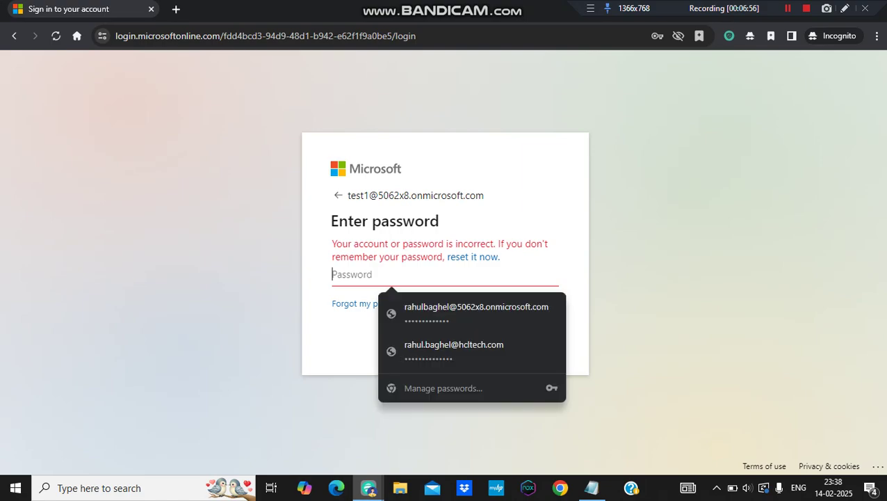
{"action": "type", "text": "••••••"}
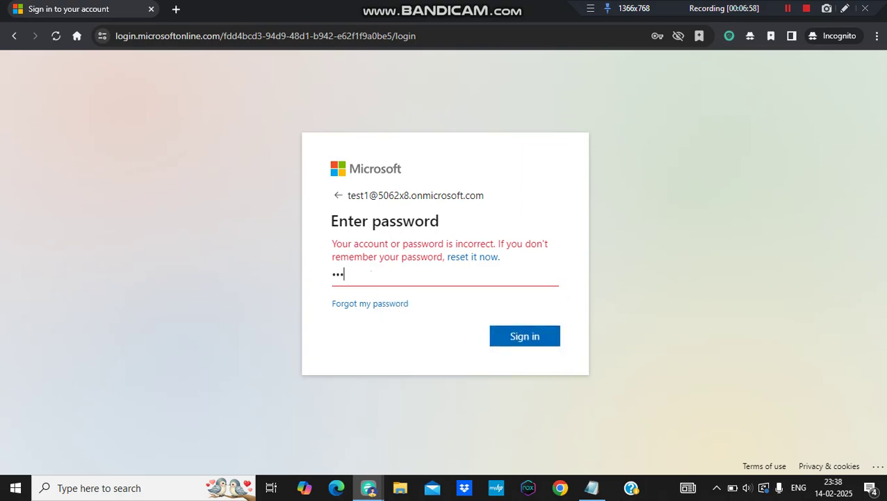
{"action": "type", "text": "*****"}
{"action": "key", "text": "Return"}
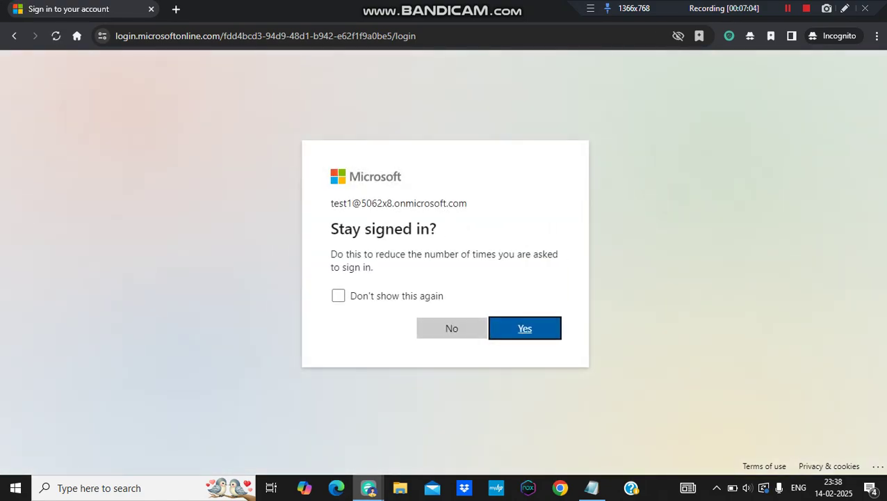
{"action": "key", "text": "shift+Tab"}
{"action": "key", "text": "Return"}
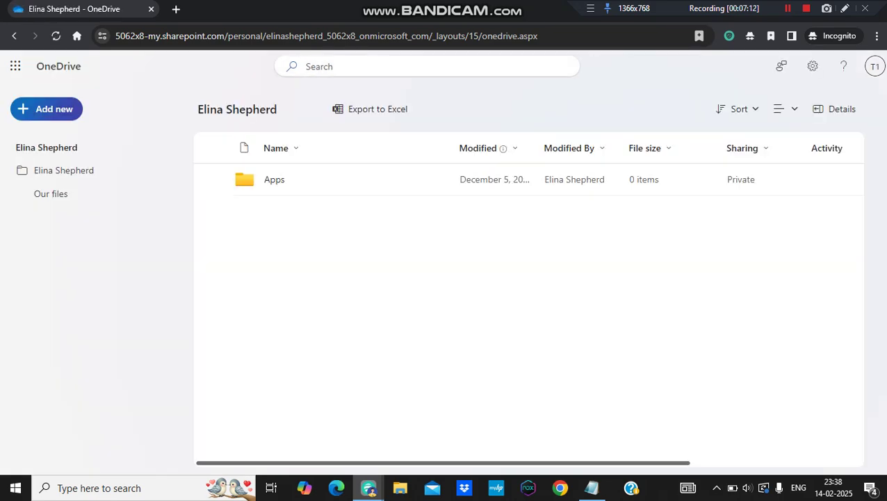
- Check from the T1 avatar which account is signed in to OneDrive
{"action": "left_click", "coordinate": [875, 67]}
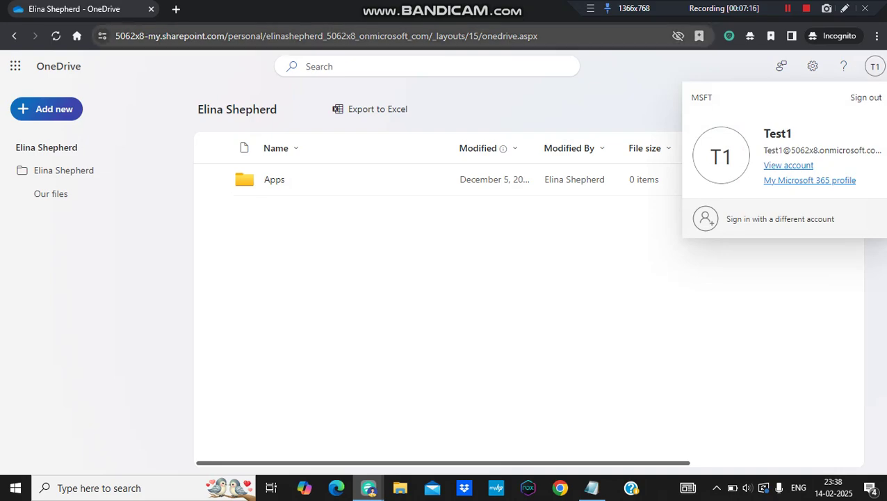
{"action": "left_click_drag", "start_coordinate": [267, 36], "coordinate": [539, 36]}
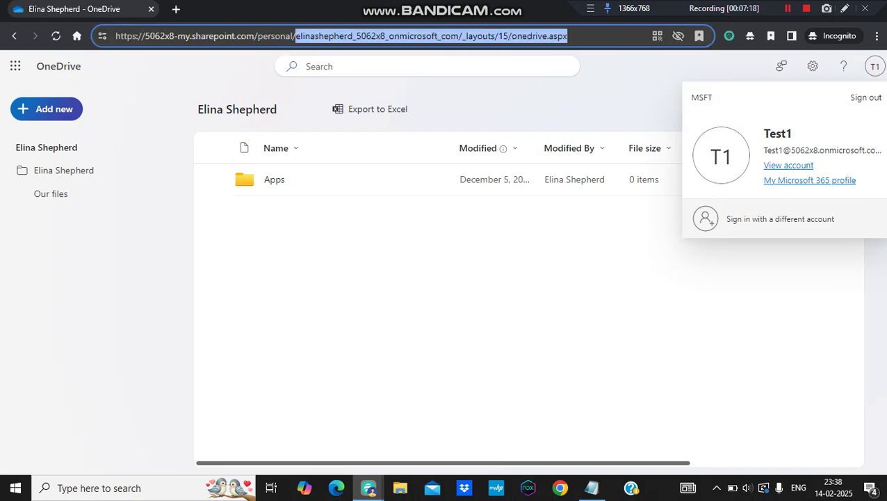
{"action": "left_click", "coordinate": [875, 66]}
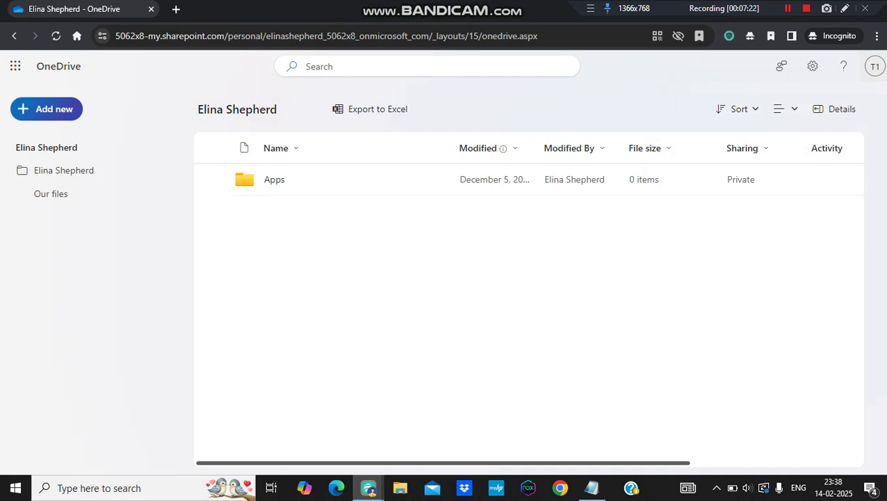
- Switch back to the Microsoft 365 admin center's active users list
{"action": "mouse_move", "coordinate": [369, 488]}
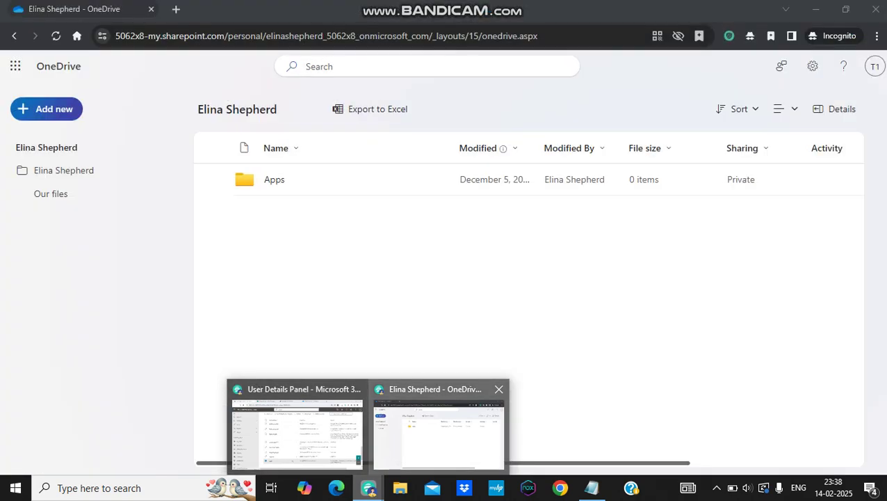
{"action": "left_click", "coordinate": [439, 435]}
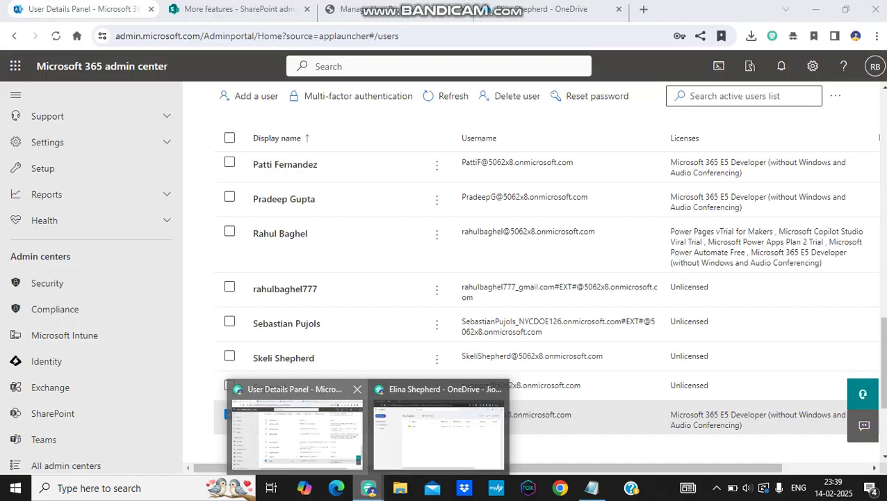
{"action": "left_click", "coordinate": [287, 426]}
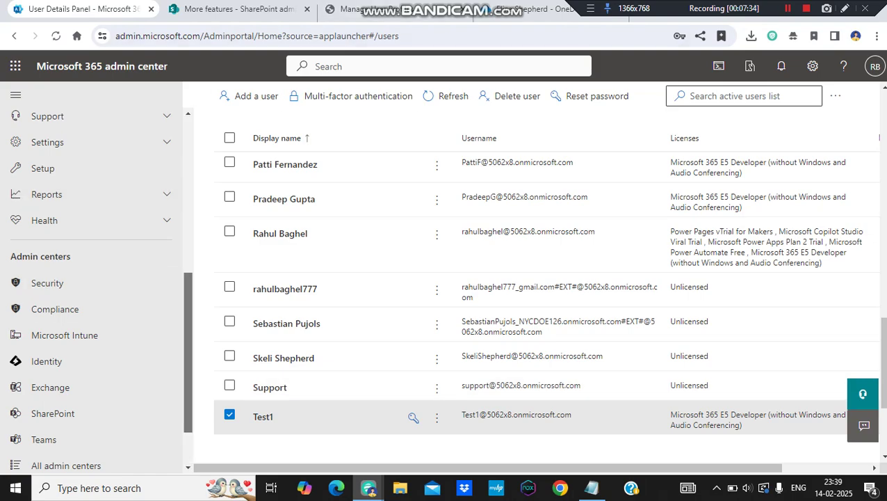
- Review Deleted users, then set the user profiles View to Profiles Missing from Import
{"action": "scroll", "coordinate": [188, 348], "scroll_direction": "up", "scroll_amount": 5}
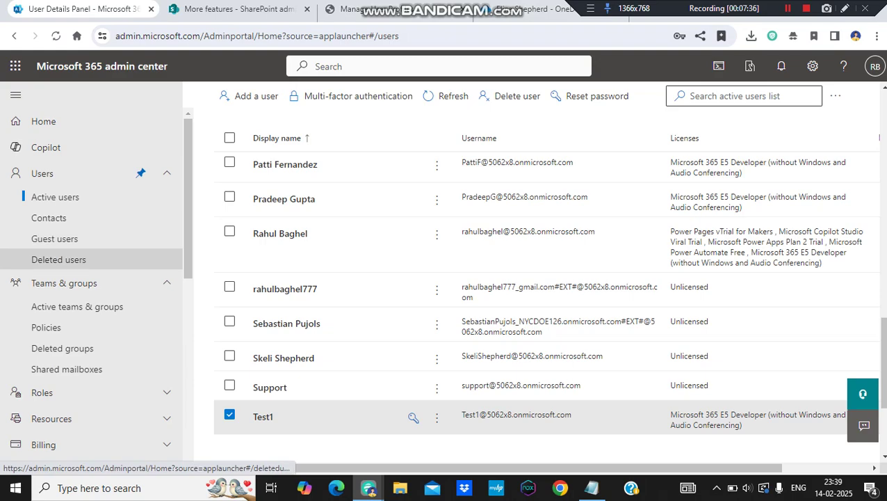
{"action": "left_click", "coordinate": [59, 259]}
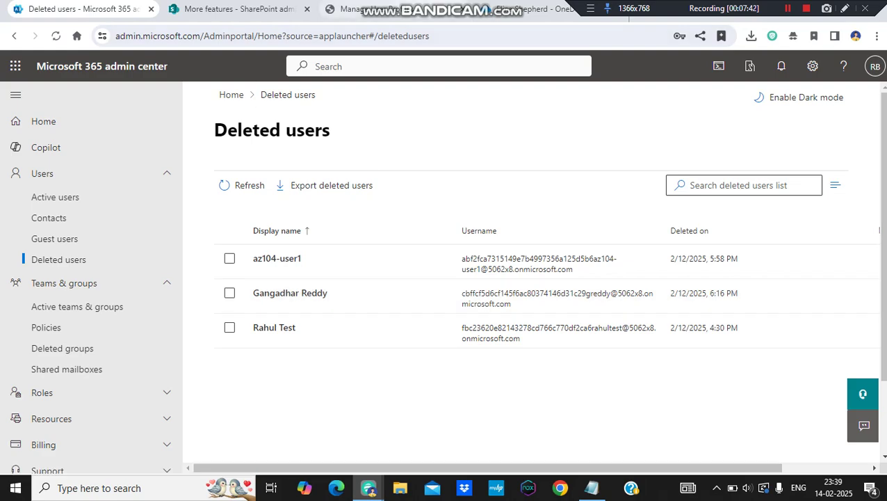
{"action": "left_click", "coordinate": [368, 9]}
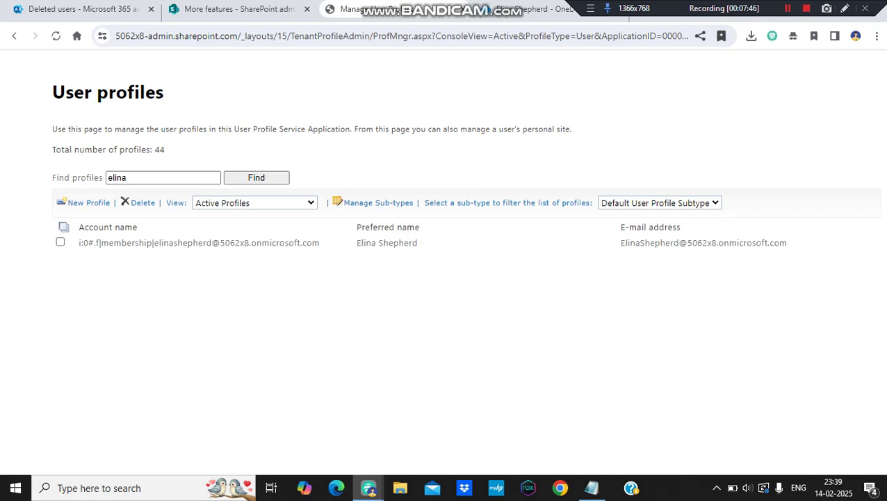
{"action": "left_click", "coordinate": [255, 202]}
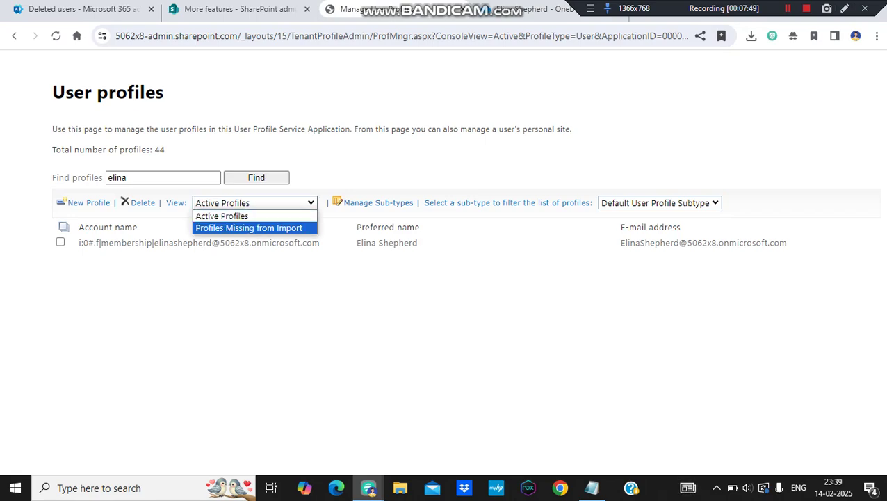
{"action": "left_click", "coordinate": [255, 228]}
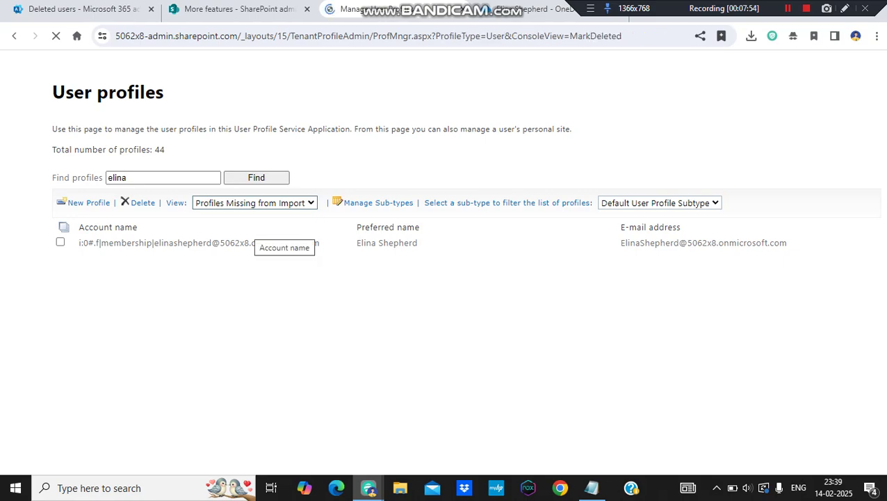
- Search the user profiles for the deleted test user's profile
{"action": "left_click", "coordinate": [162, 177]}
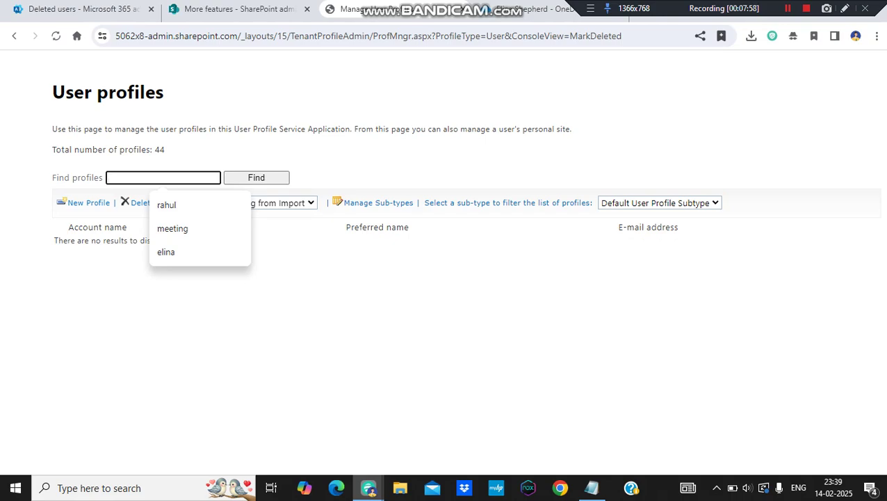
{"action": "left_click", "coordinate": [235, 204]}
{"action": "left_click", "coordinate": [255, 177]}
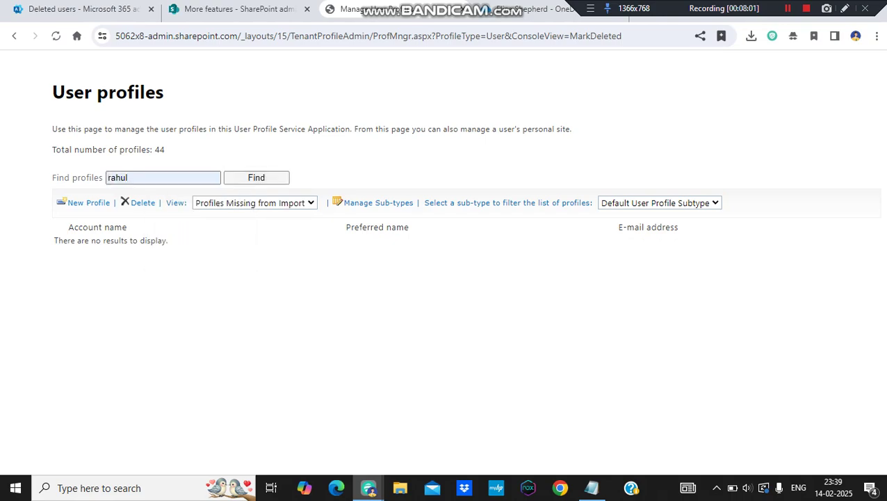
- After checking Deleted users, open Manage site collection owners for the deleted user's profile
{"action": "key", "text": "ctrl+1"}
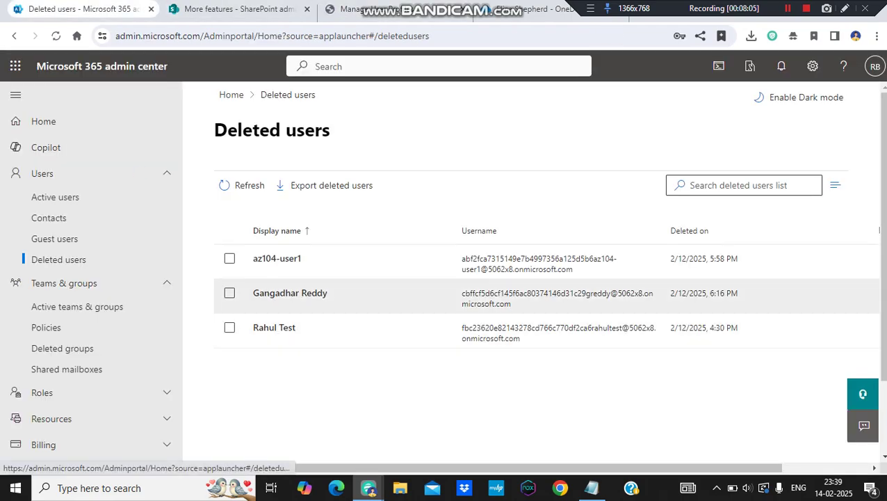
{"action": "key", "text": "ctrl+3"}
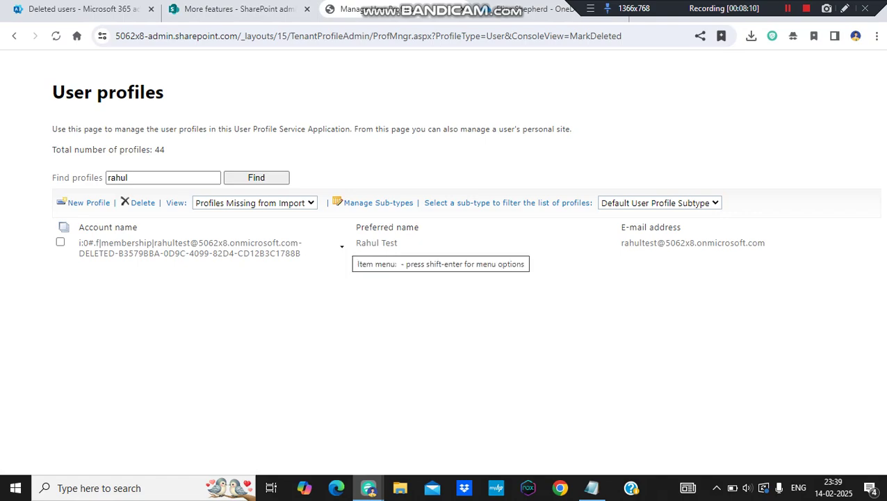
{"action": "left_click", "coordinate": [341, 246]}
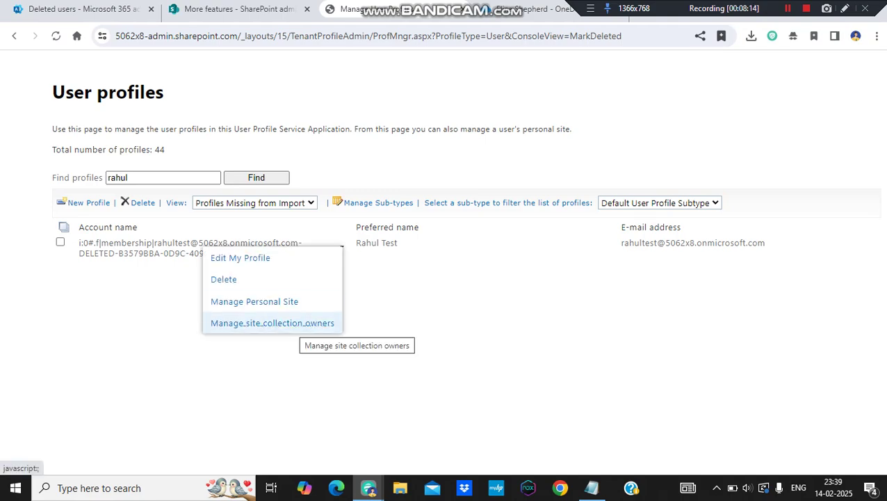
{"action": "left_click", "coordinate": [301, 323]}
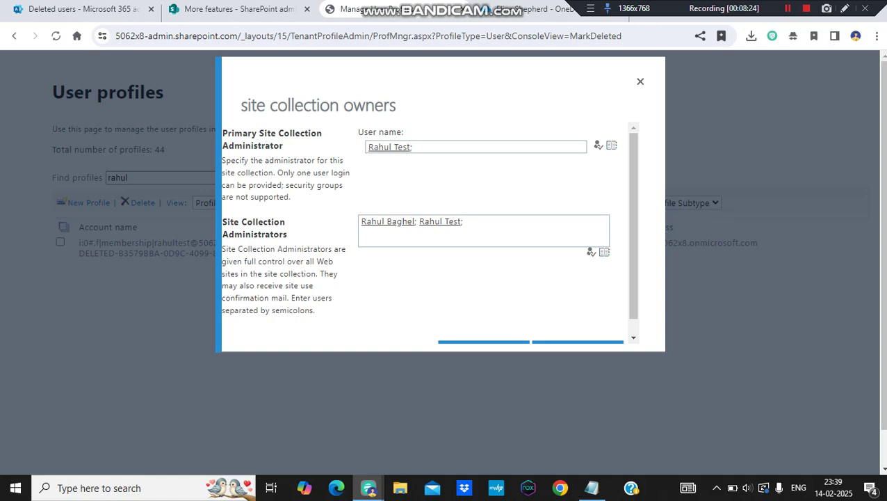
- Enter Test1; in the Site Collection Administrators box and save with OK
{"action": "left_click", "coordinate": [465, 221]}
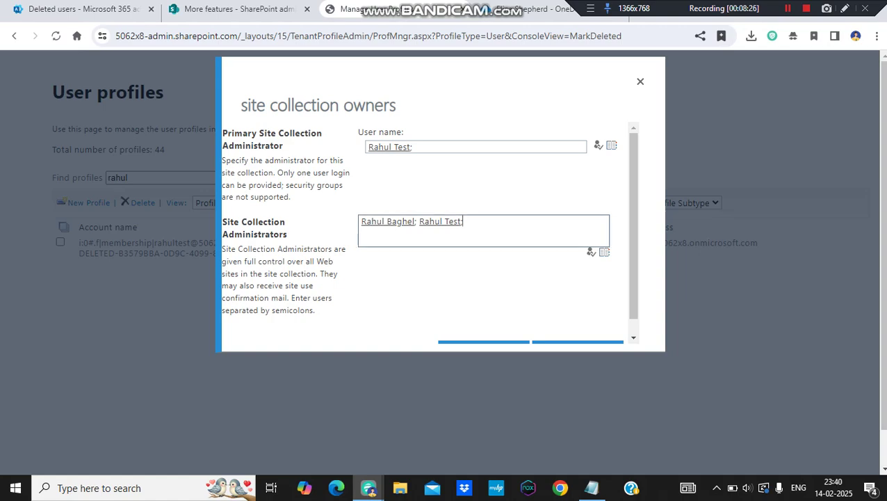
{"action": "type", "text": "t; Test1;"}
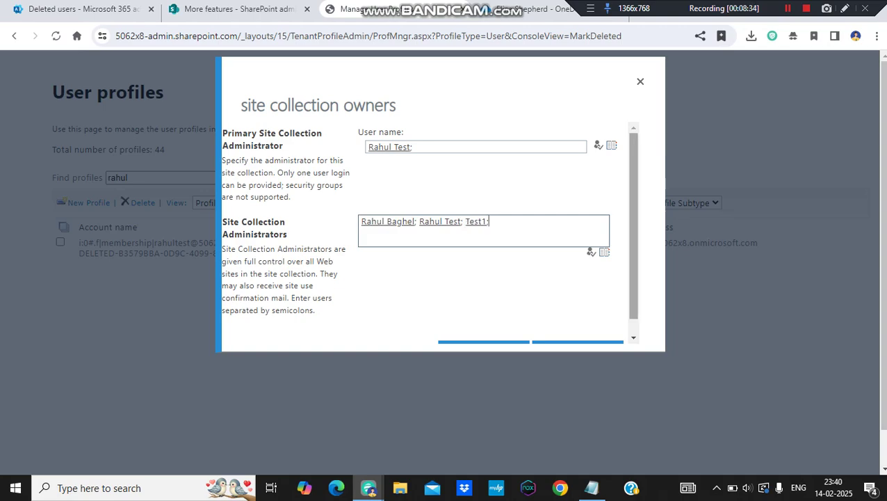
{"action": "left_click_drag", "start_coordinate": [634, 233], "coordinate": [633, 241]}
{"action": "left_click", "coordinate": [485, 335]}
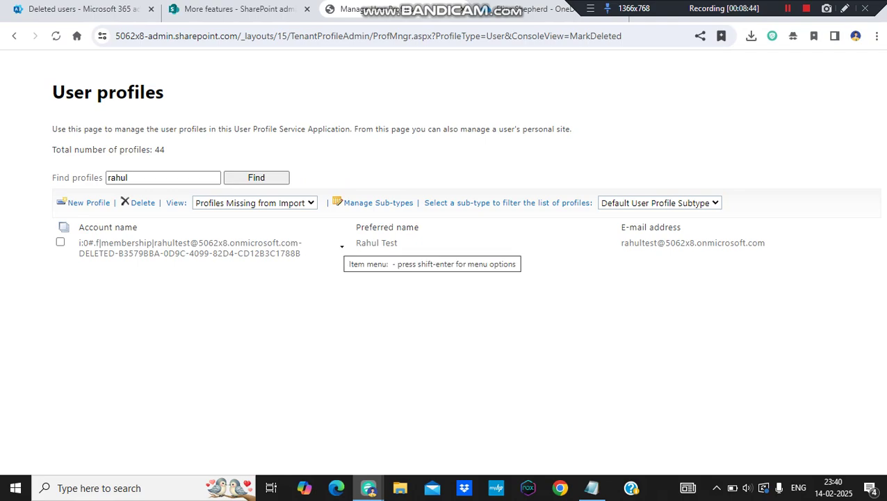
- Open the deleted user's personal site, removing _layouts/15/settings.aspx from the URL to show their files
{"action": "left_click", "coordinate": [342, 247]}
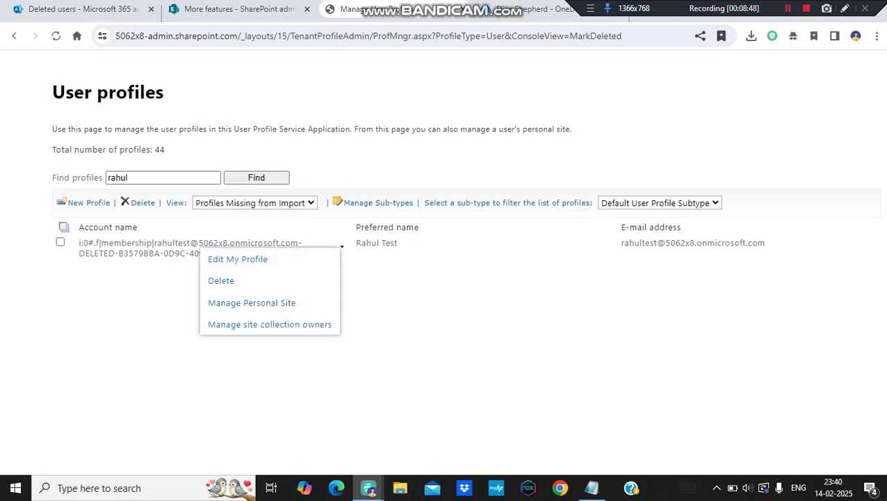
{"action": "left_click", "coordinate": [252, 302]}
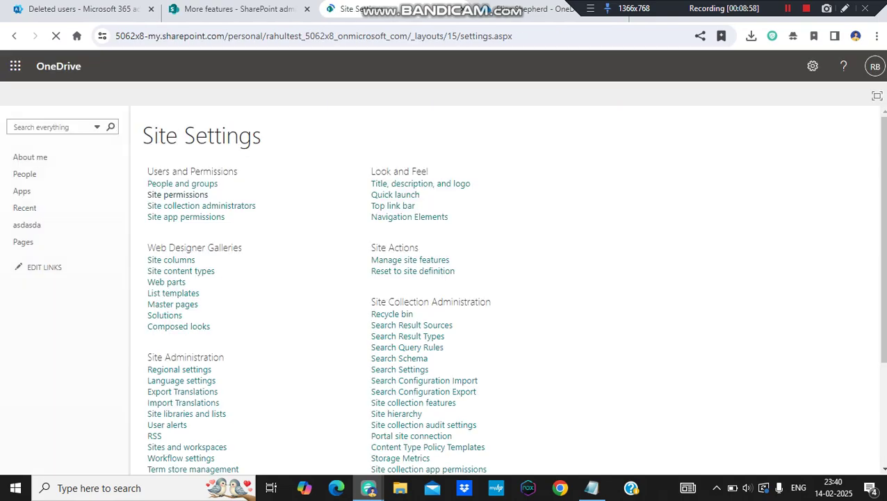
{"action": "left_click_drag", "start_coordinate": [266, 35], "coordinate": [344, 36]}
{"action": "left_click", "coordinate": [423, 35]}
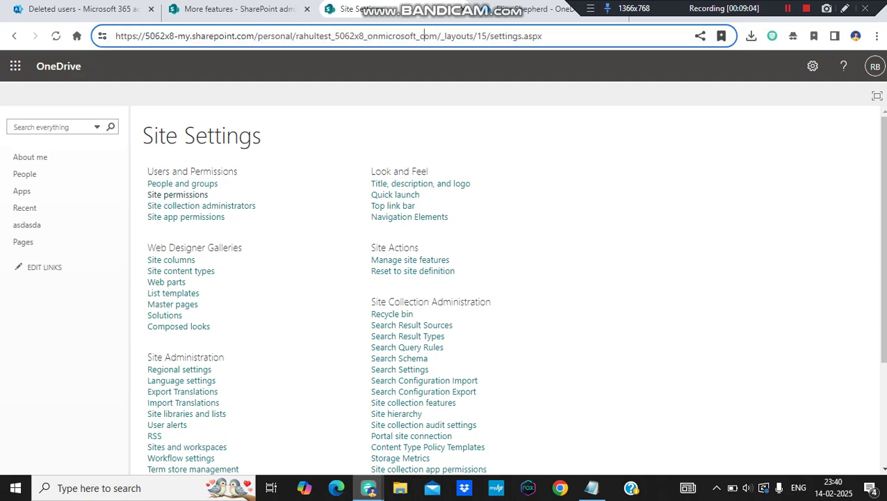
{"action": "left_click_drag", "start_coordinate": [440, 36], "coordinate": [542, 36]}
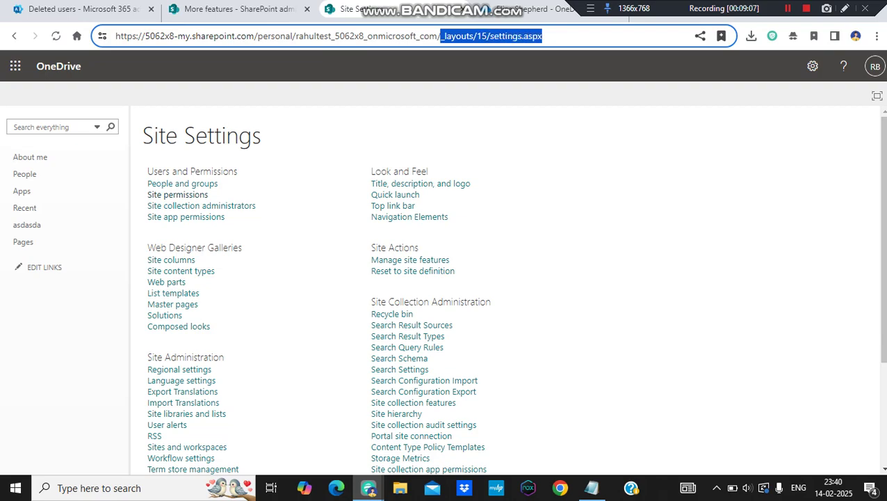
{"action": "key", "text": "BackSpace"}
{"action": "key", "text": "Return"}
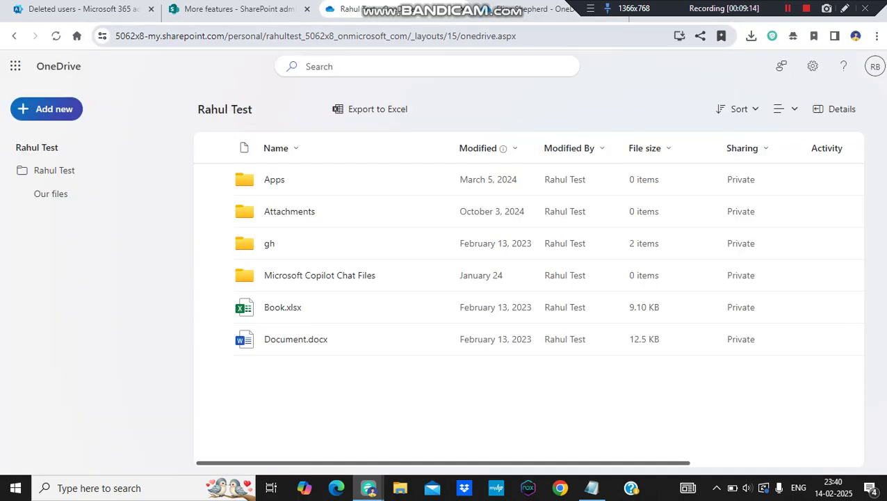
- Go from OneDrive through the More features tab to the Deleted users list
{"action": "left_click_drag", "start_coordinate": [262, 36], "coordinate": [523, 36]}
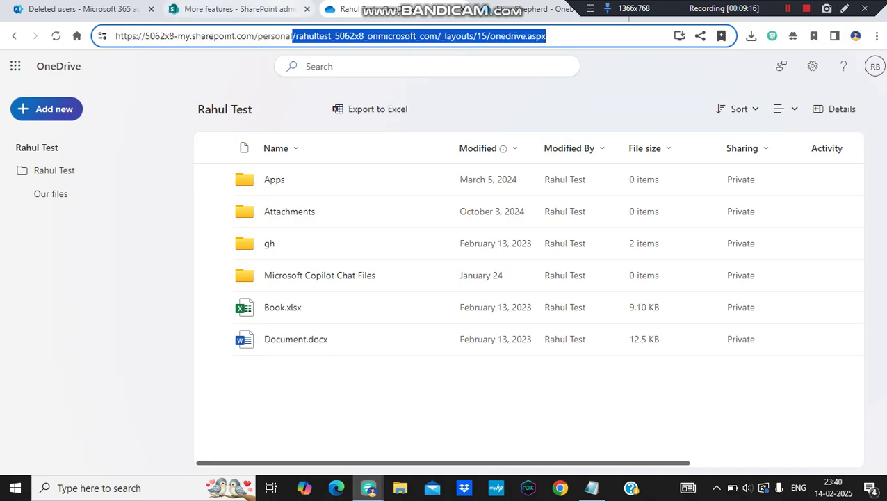
{"action": "left_click", "coordinate": [236, 9]}
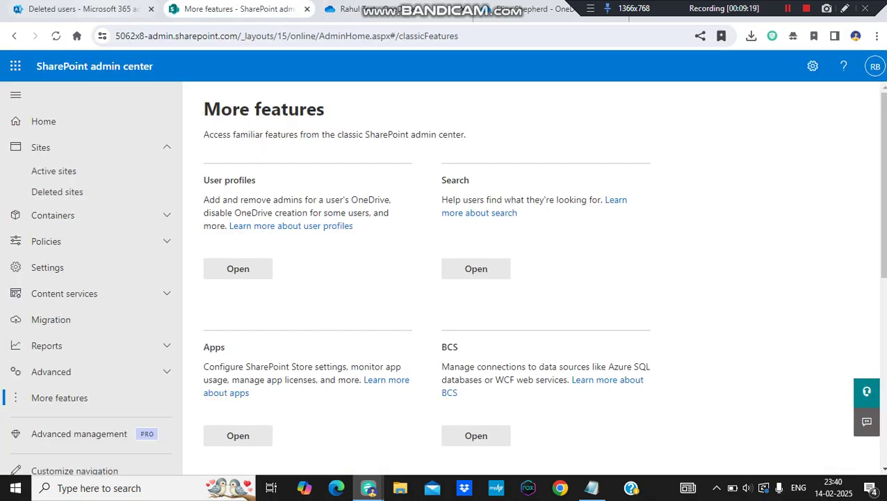
{"action": "left_click", "coordinate": [83, 9]}
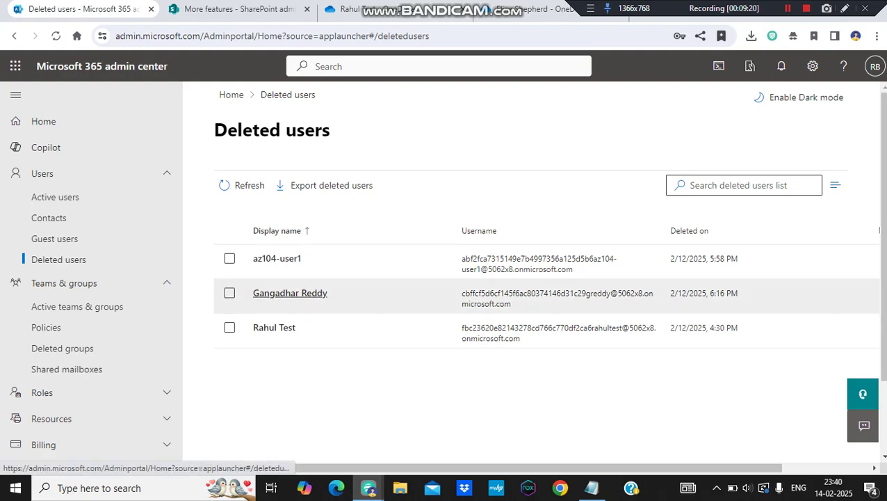